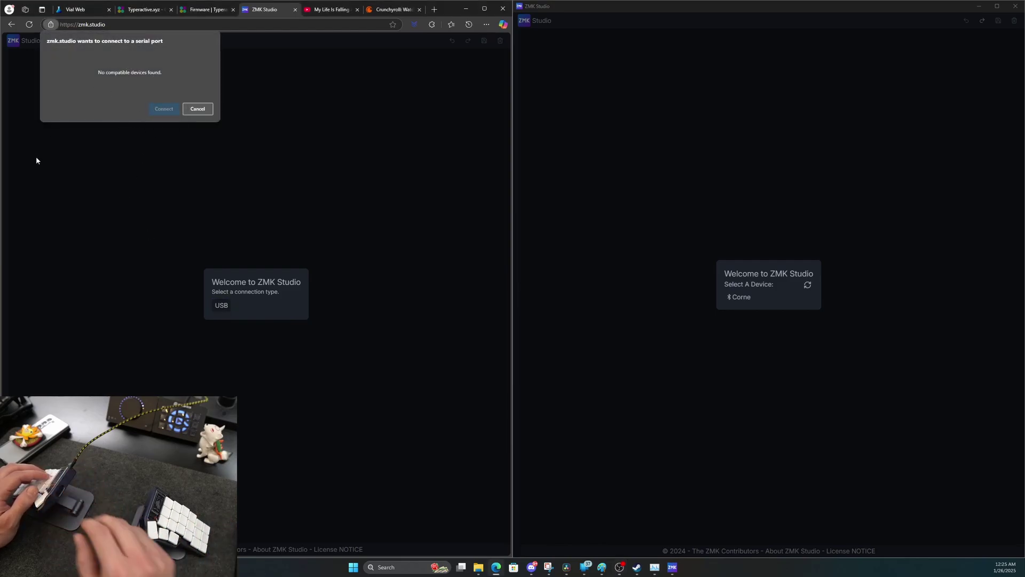
Cancel the empty port chooser, reload ZMK Studio and retry USB, ending at the requestPort error
left_click(198, 109)
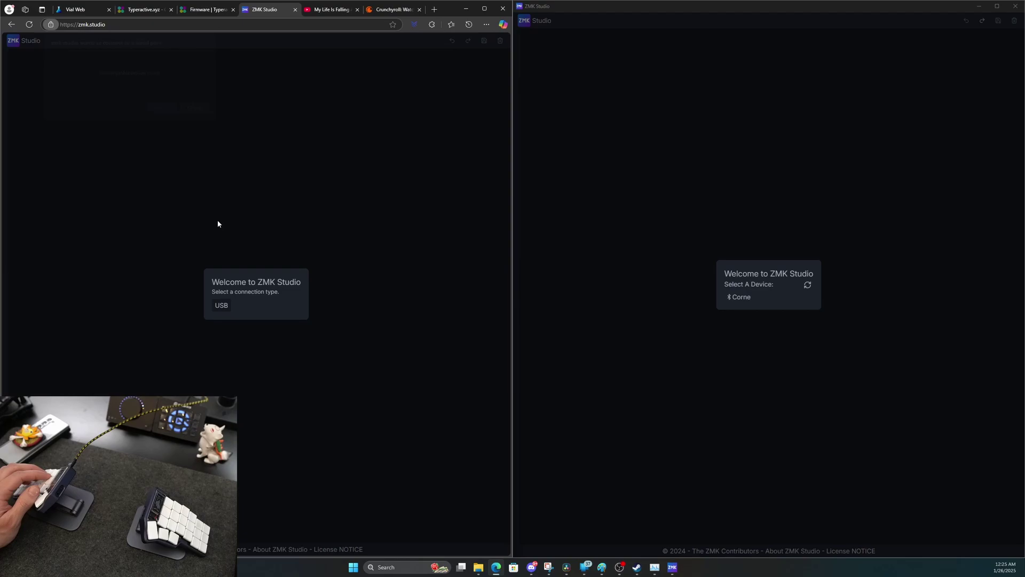
left_click(327, 77)
left_click(238, 28)
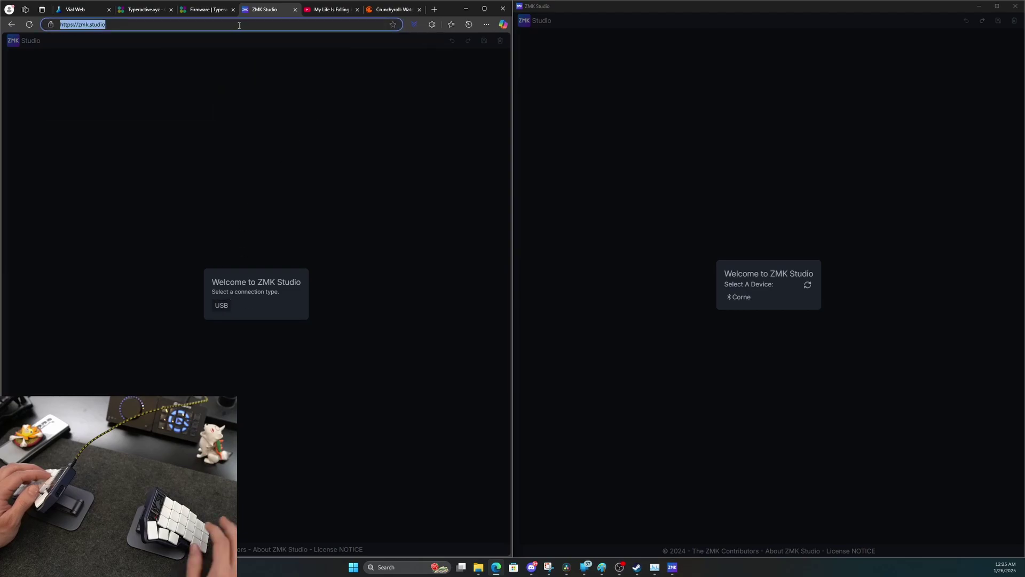
key("Return")
left_click(221, 306)
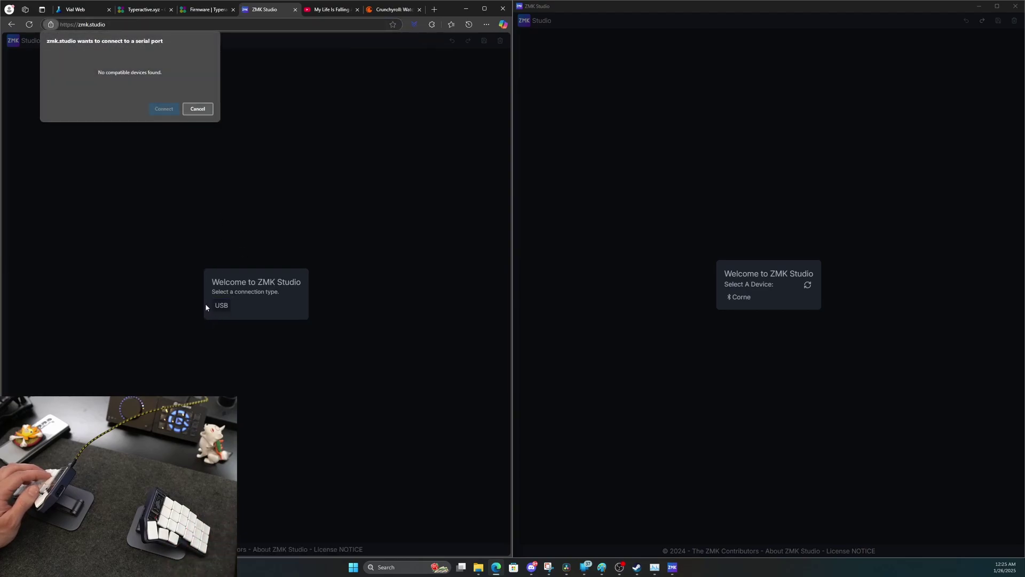
left_click(200, 111)
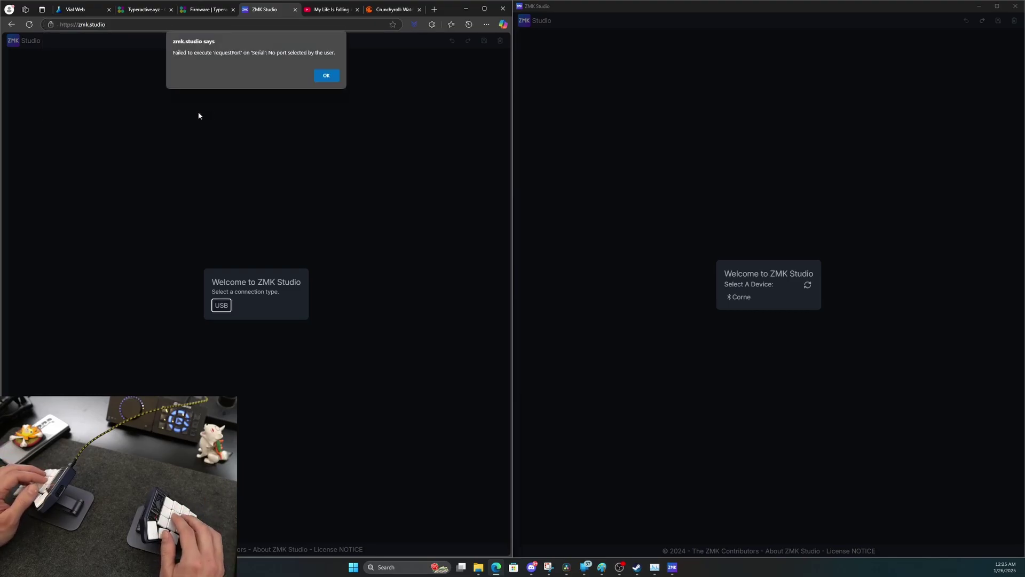
Navigate the Typeractive docs to Build Guides > Corne Wireless > Firmware
left_click(152, 10)
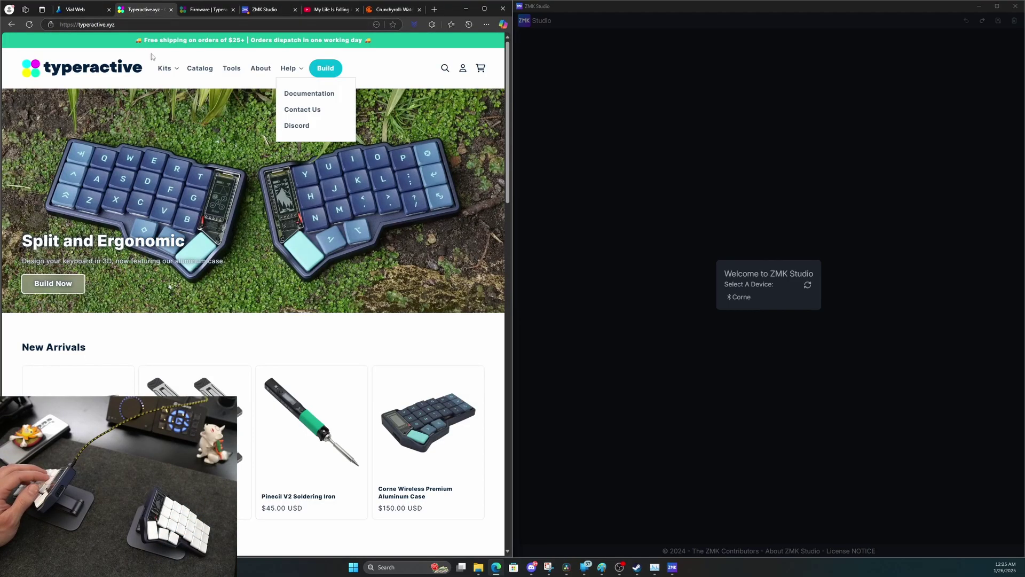
left_click(302, 93)
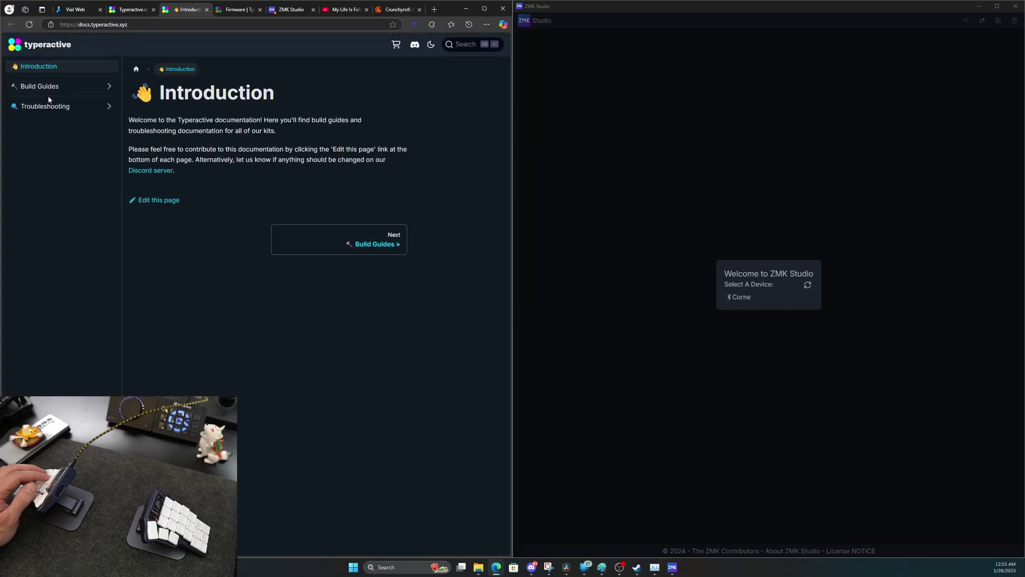
left_click(98, 85)
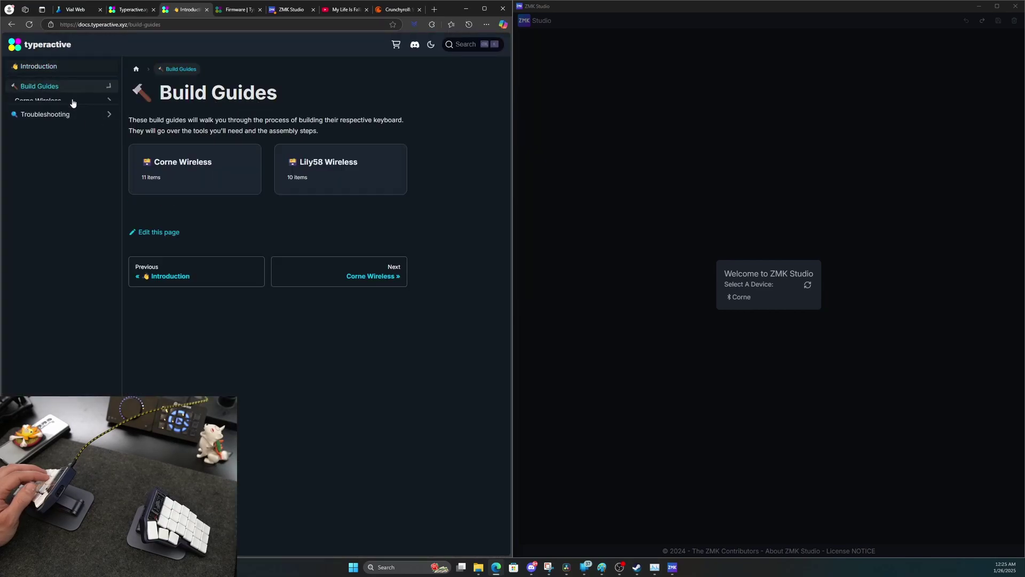
left_click(173, 170)
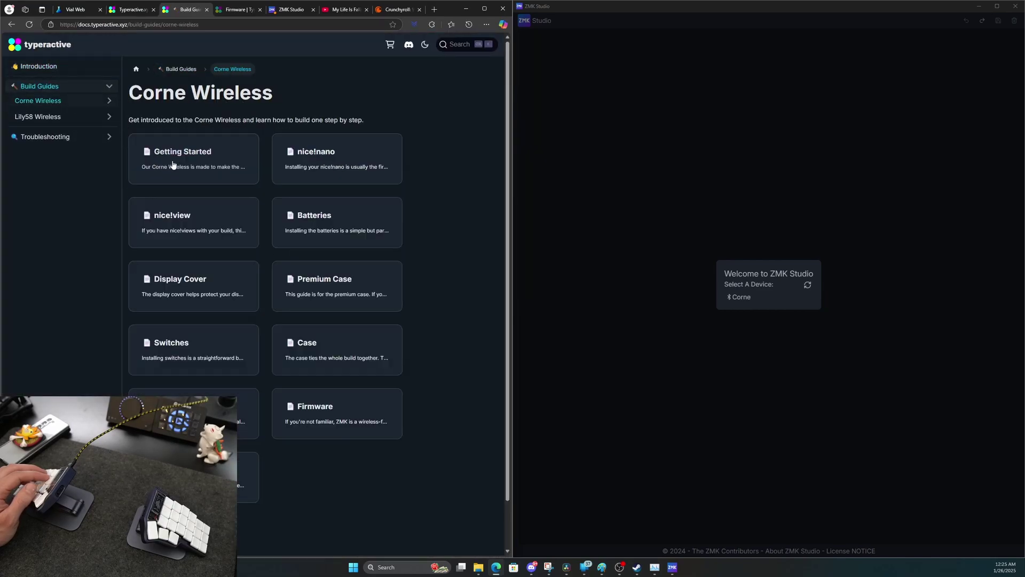
left_click(342, 426)
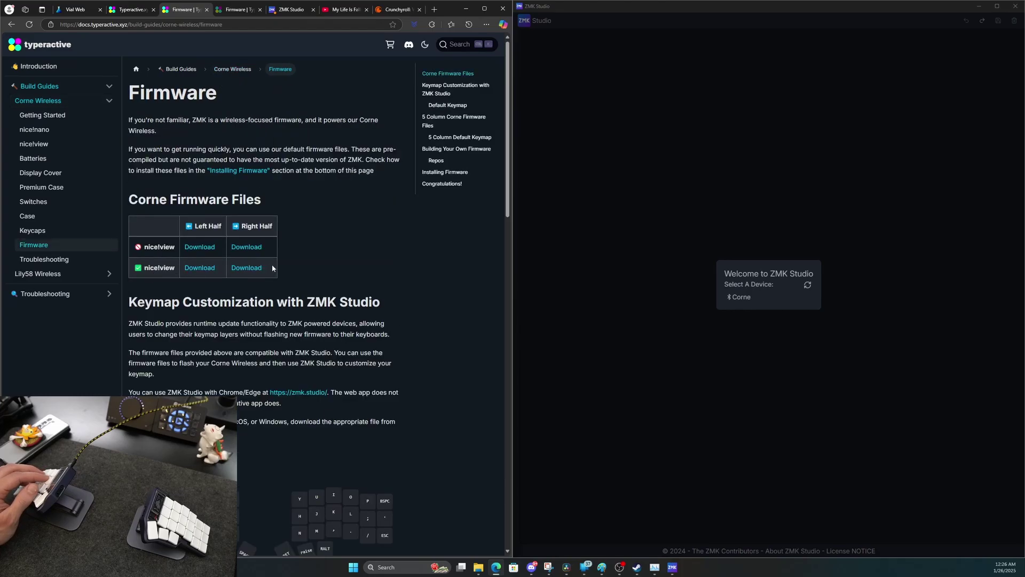
key("alt+Tab")
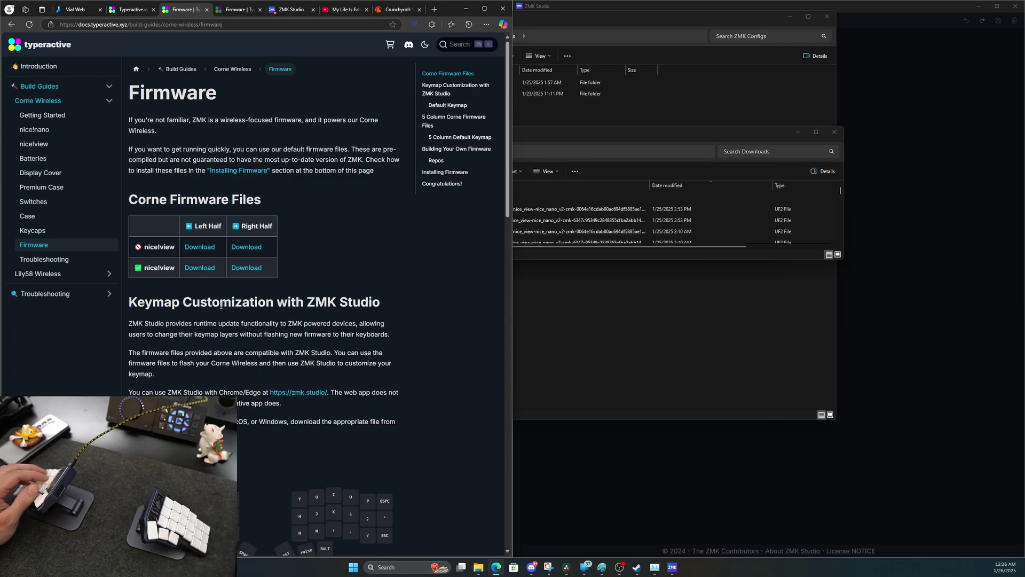
Copy the left-half Corne .uf2 firmware from Downloads onto the NICENANO (G:) drive
mouse_move(478, 567)
left_click(459, 527)
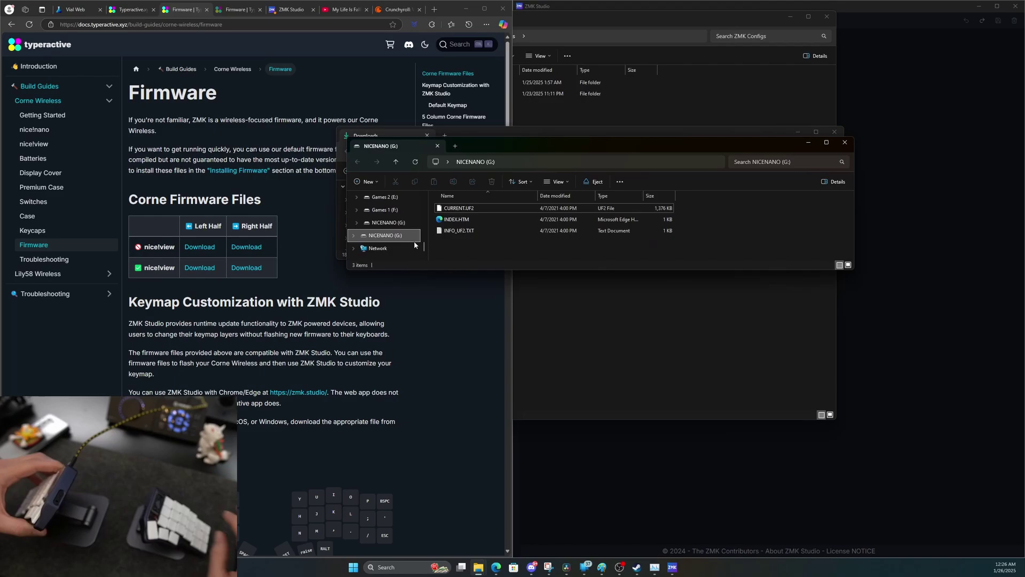
left_click_drag(481, 145, 198, 275)
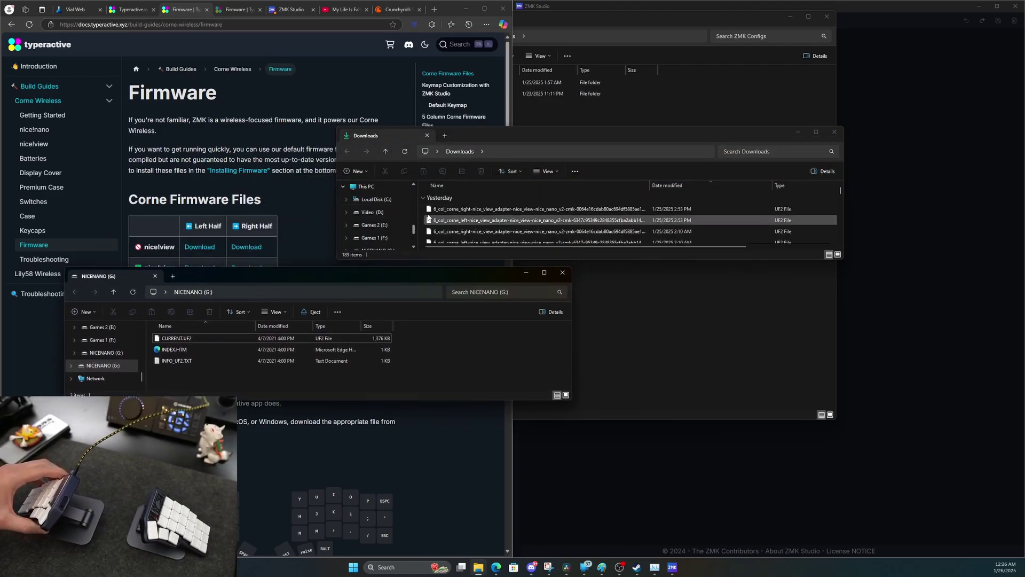
left_click_drag(473, 221, 308, 386)
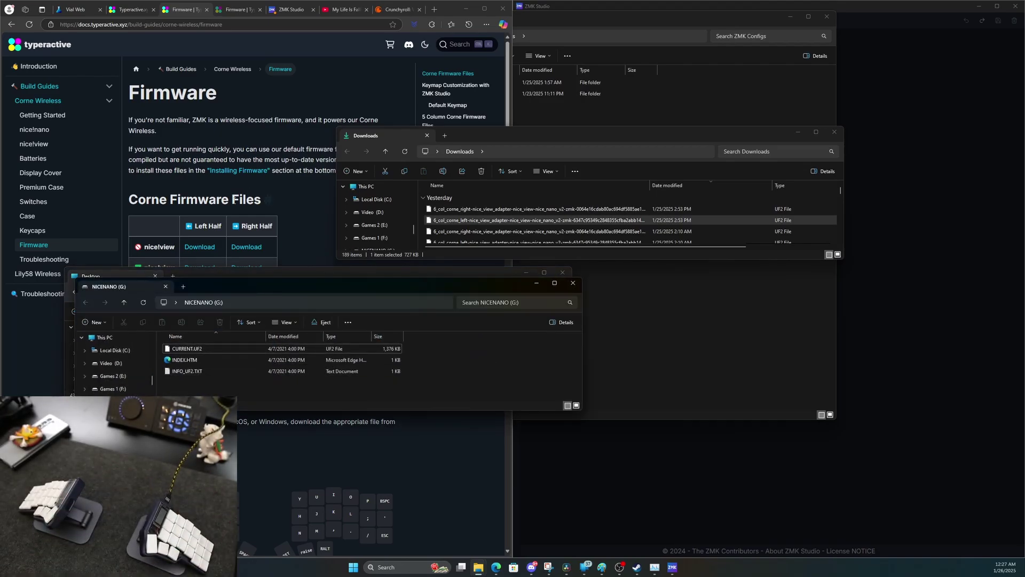
left_click_drag(449, 220, 368, 384)
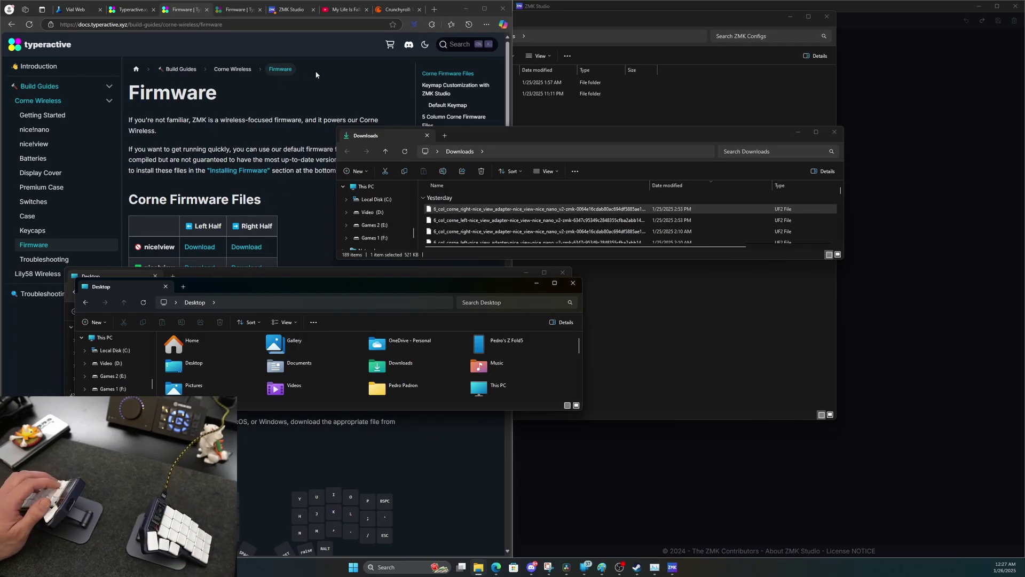
Return to ZMK Studio, dismiss the error alert and retry the USB connection request
left_click(282, 182)
left_click(283, 11)
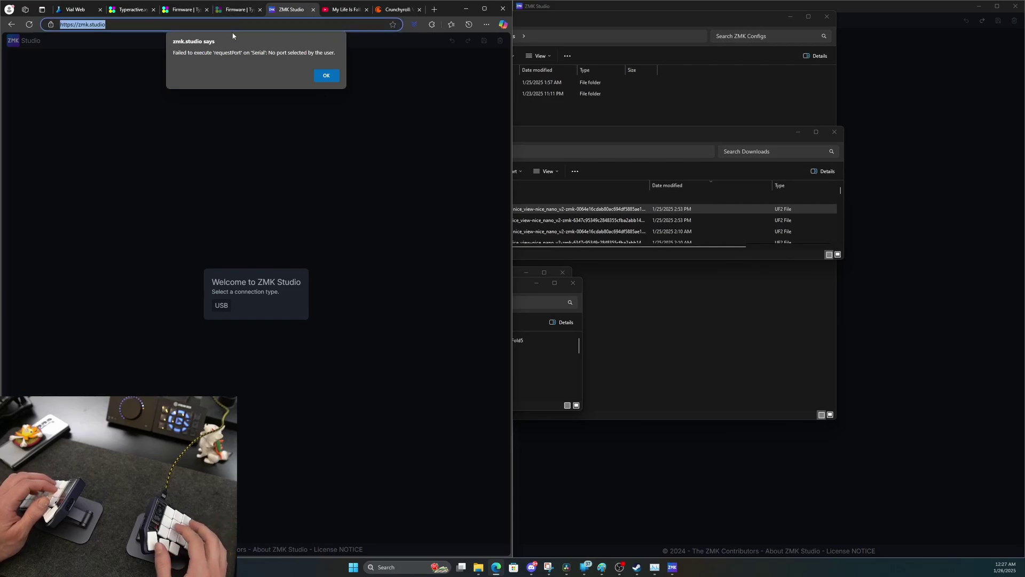
key("Return")
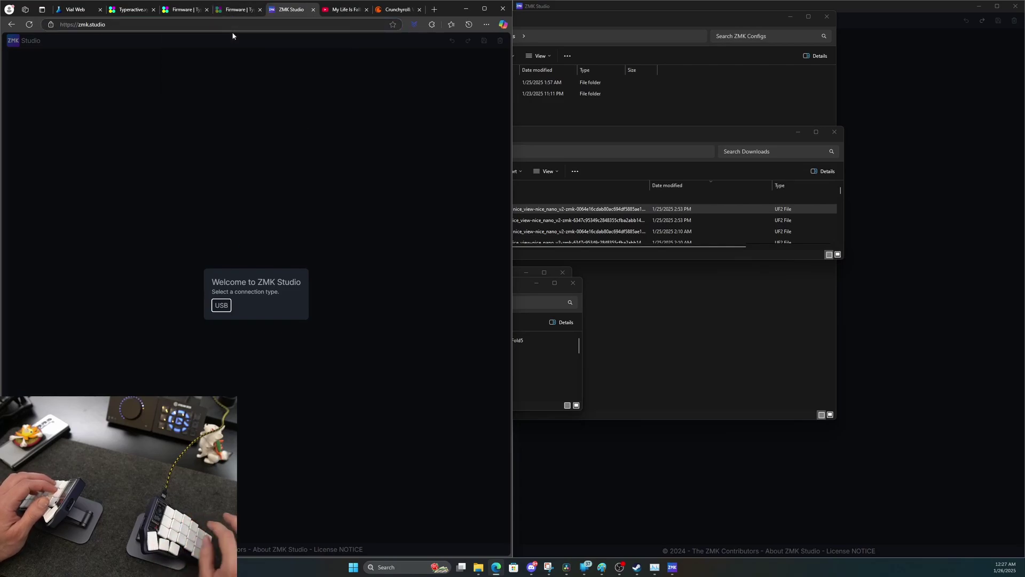
left_click(224, 312)
left_click(197, 107)
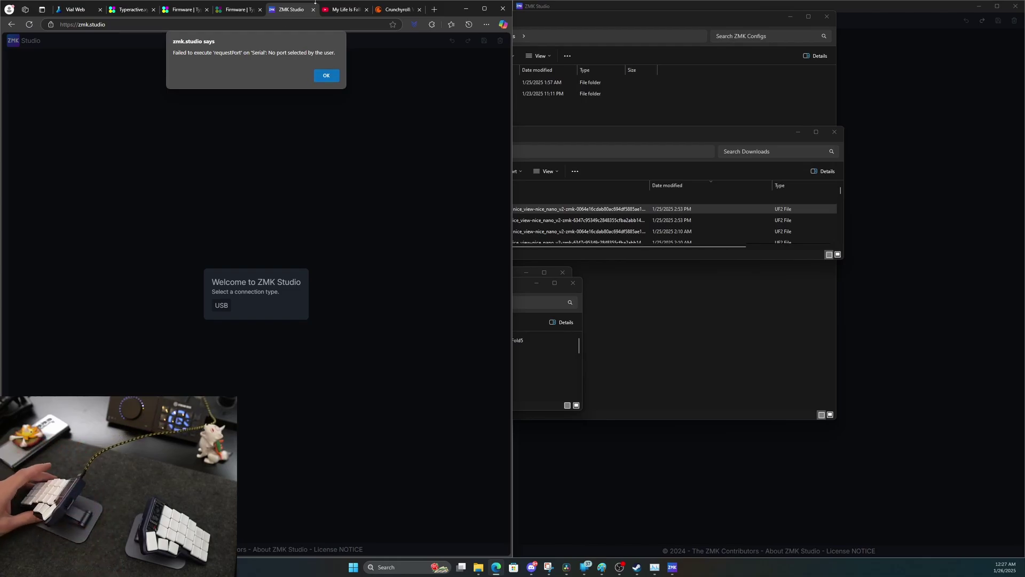
Reload ZMK Studio and connect over USB to Corne (COM9) - Paired
left_click(236, 24)
key("Return")
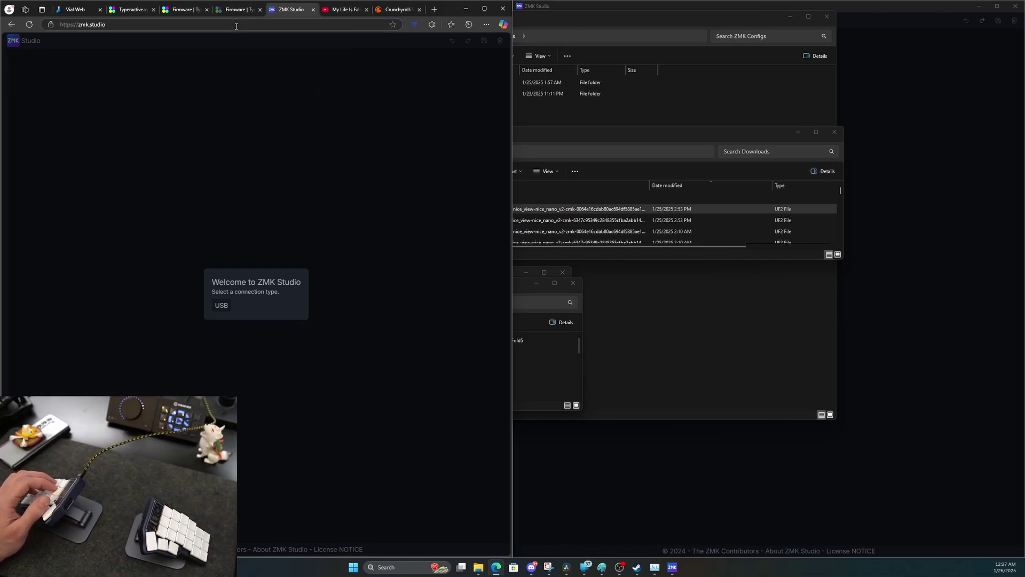
left_click(222, 304)
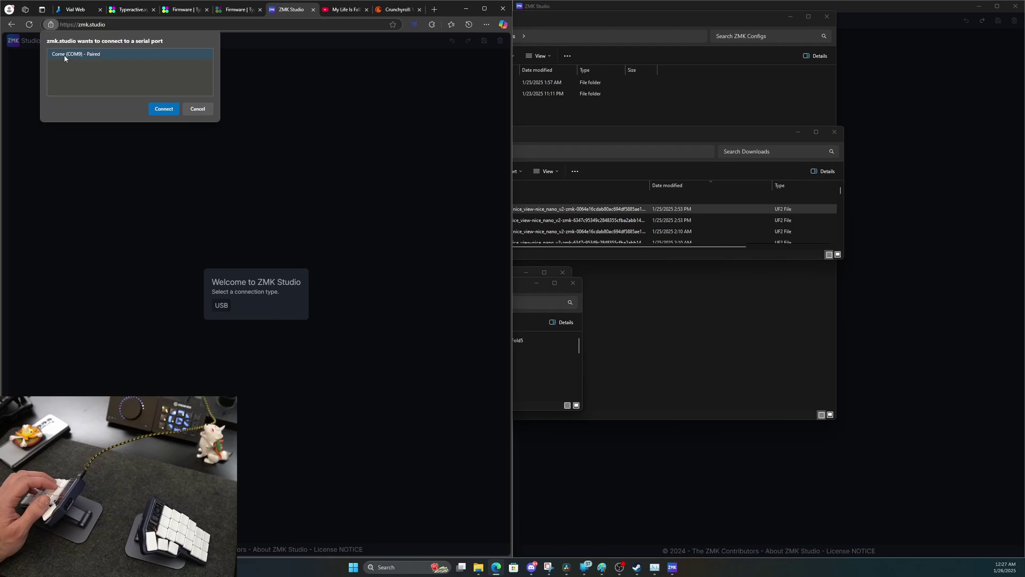
left_click(159, 110)
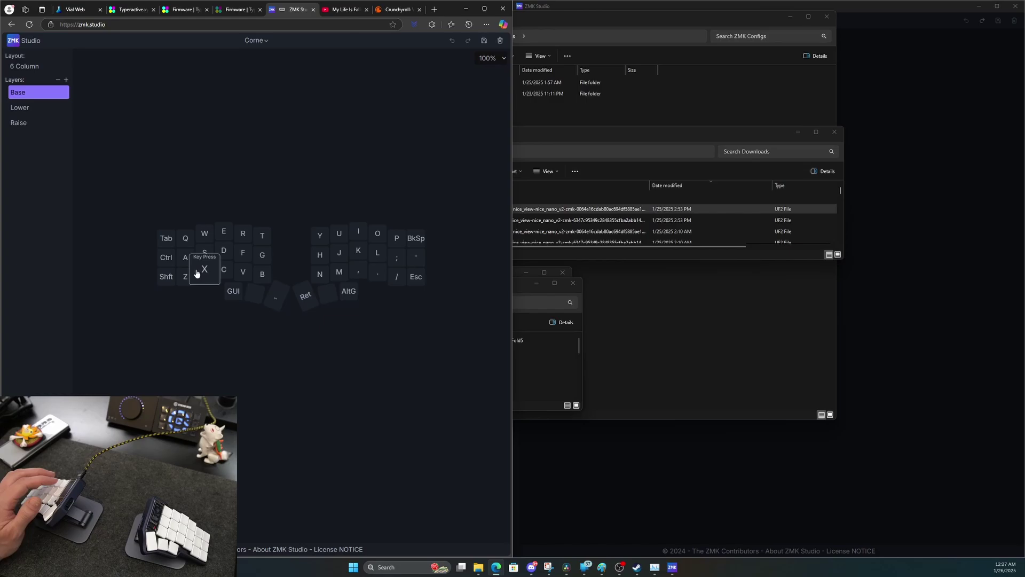
Rebind the Base layer's Q key to Keyboard L
left_click(186, 238)
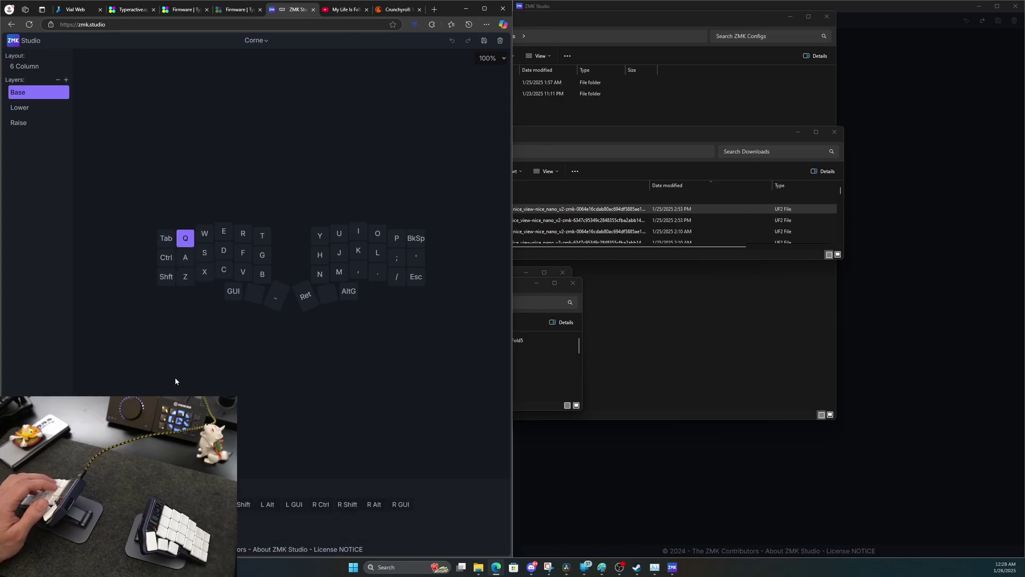
type("l")
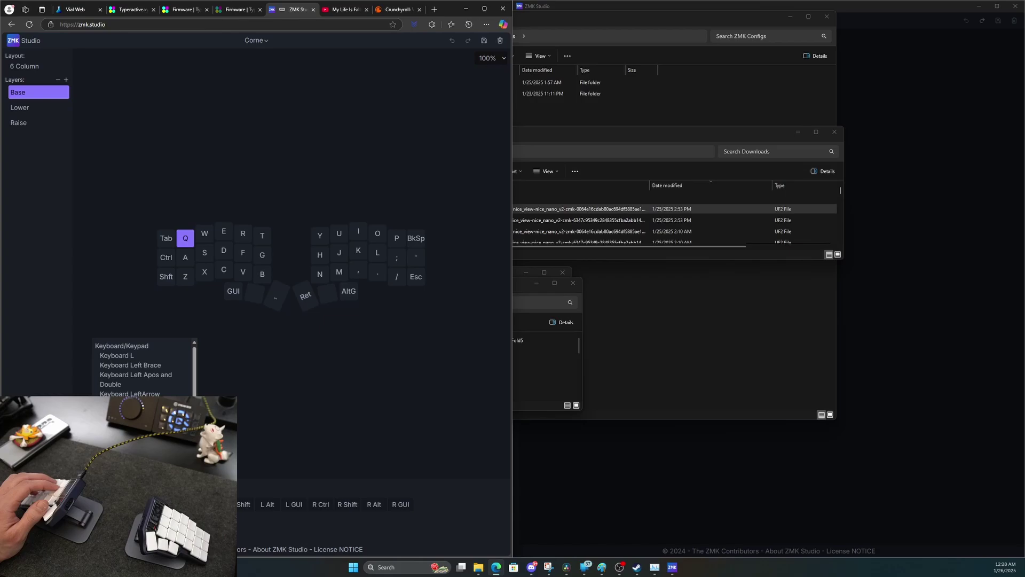
key("Escape")
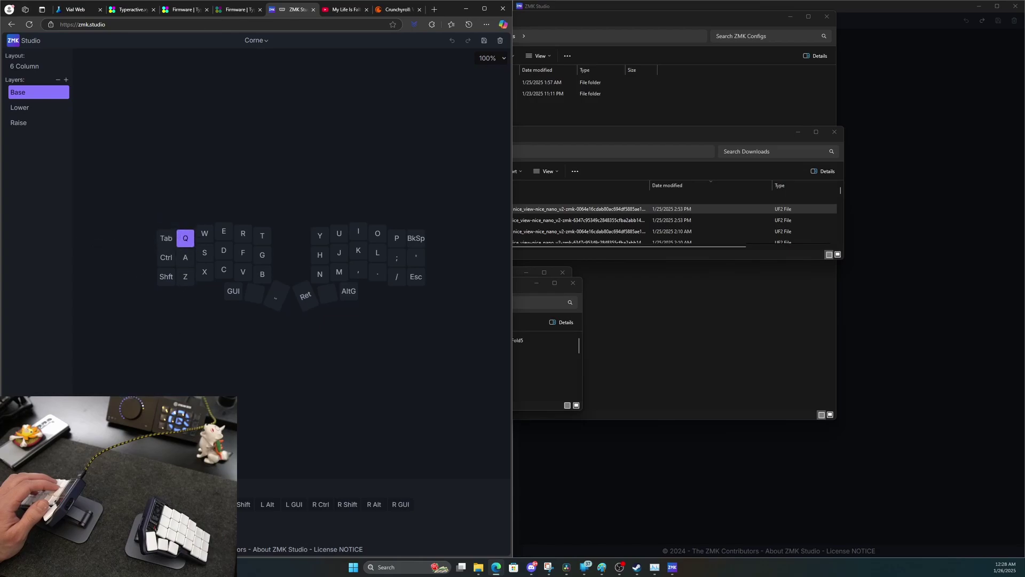
key("Down")
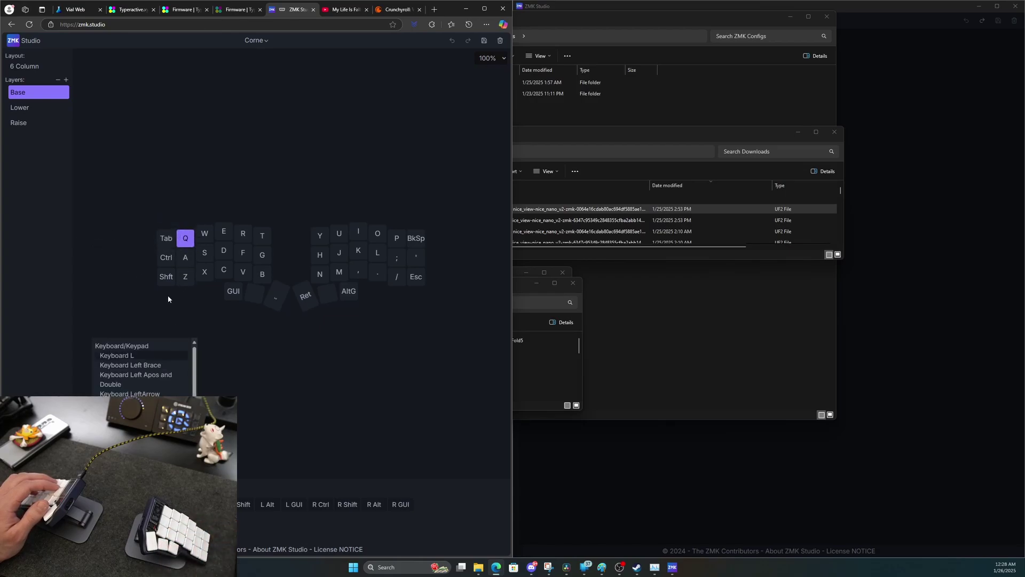
left_click(138, 357)
key("ctrl+l")
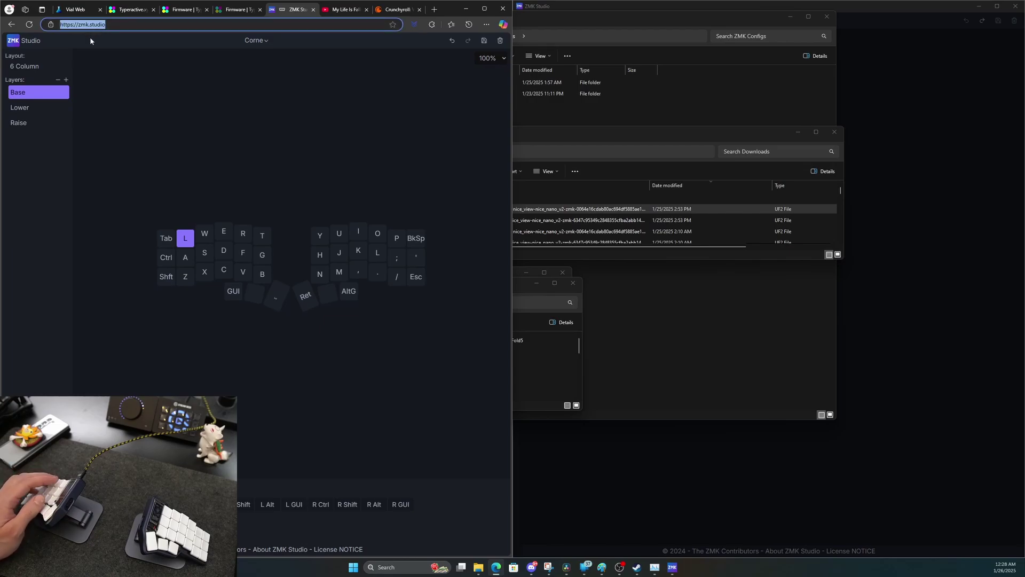
Test typing llll, then connect the desktop app to the Corne and select Q
type("llll")
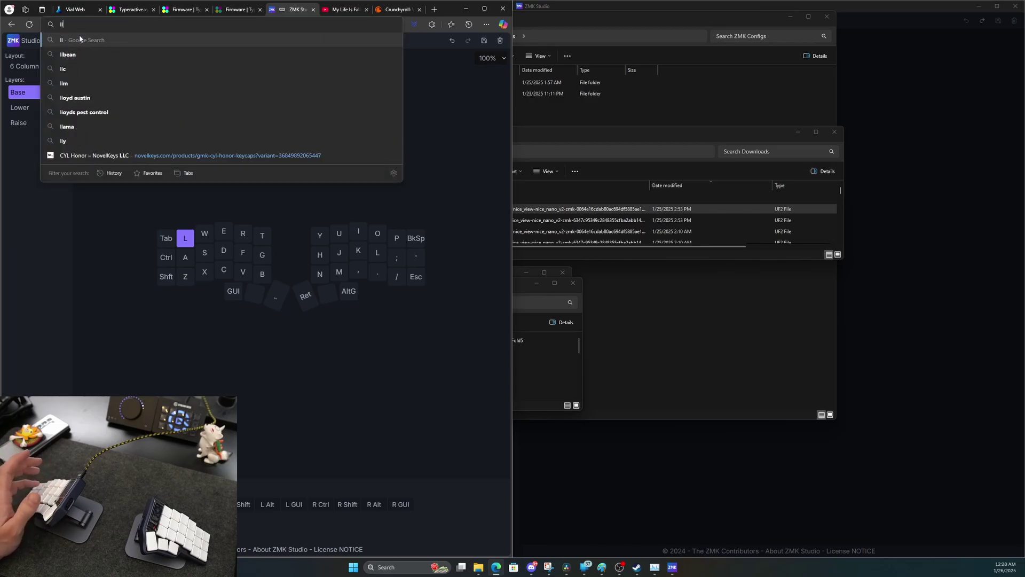
left_click(128, 199)
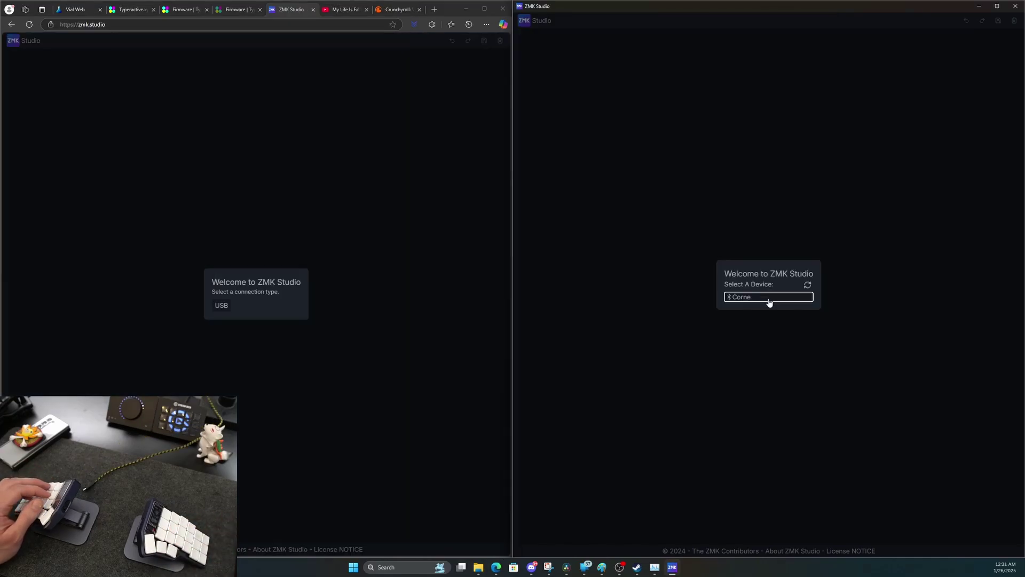
left_click(733, 303)
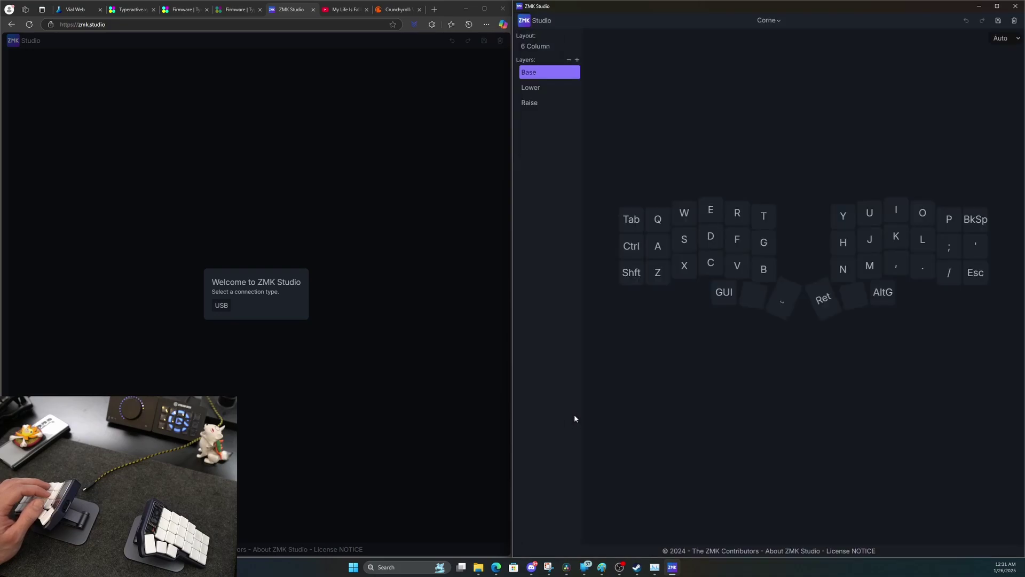
left_click(659, 220)
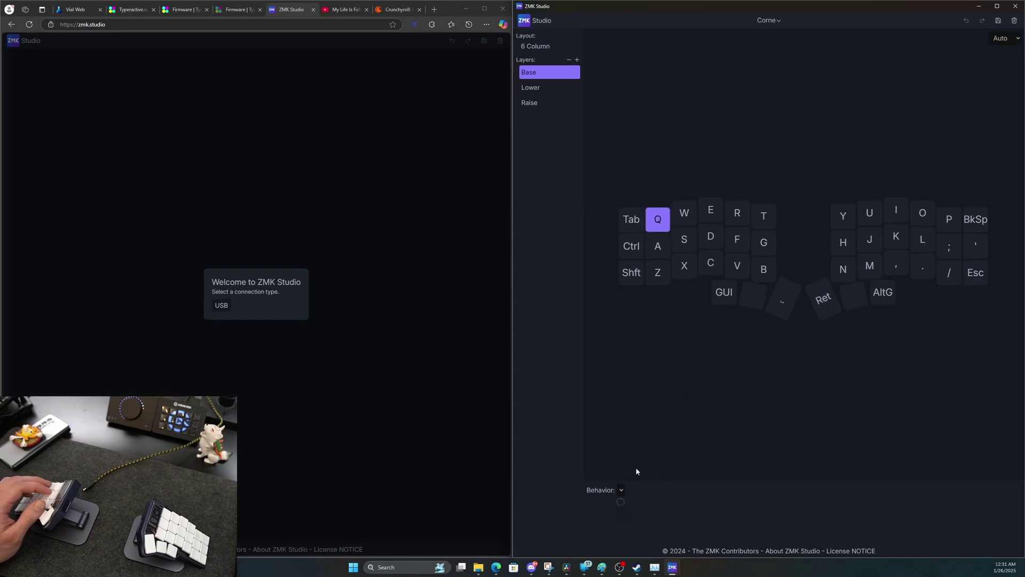
Bind the Base layer's Q key as a Key Press of 'Keyboard 2 and At'
left_click(641, 489)
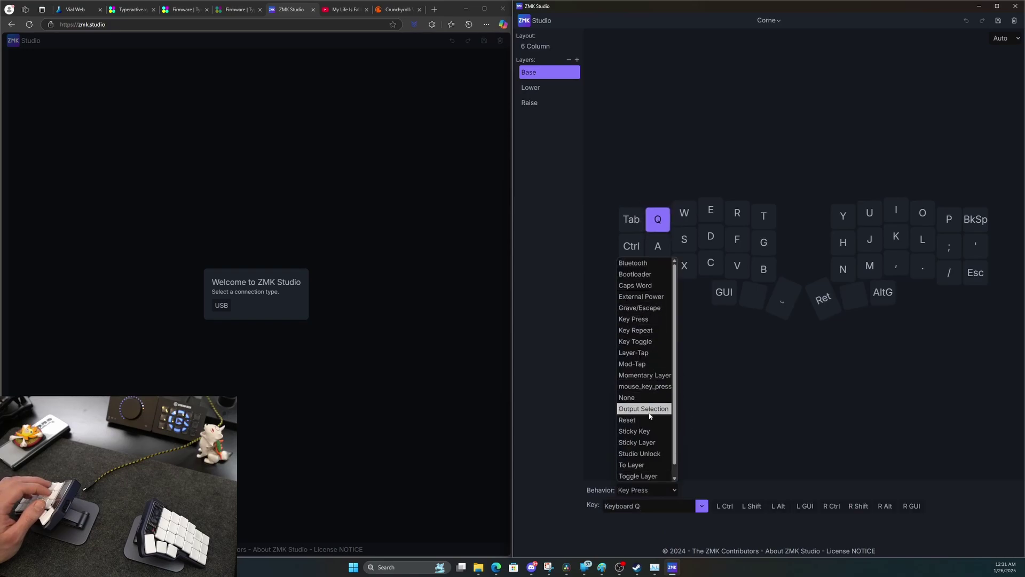
left_click(694, 506)
left_click(695, 505)
key("BackSpace")
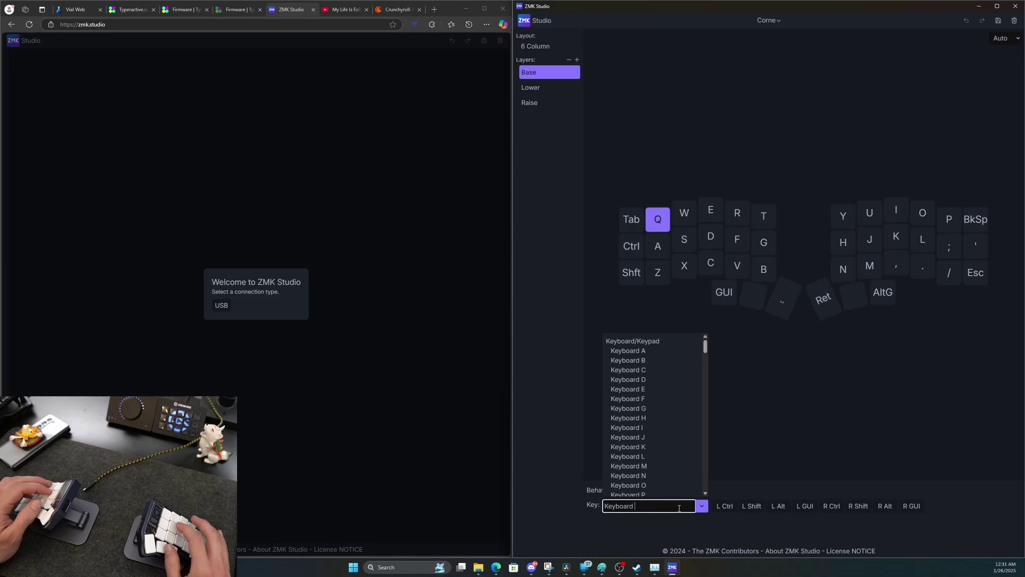
type("2")
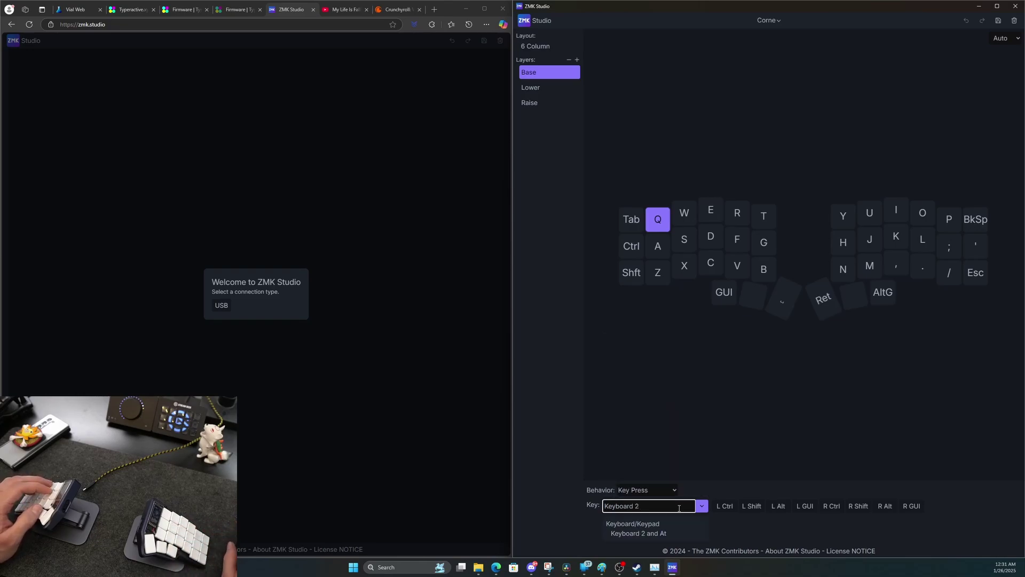
left_click(645, 533)
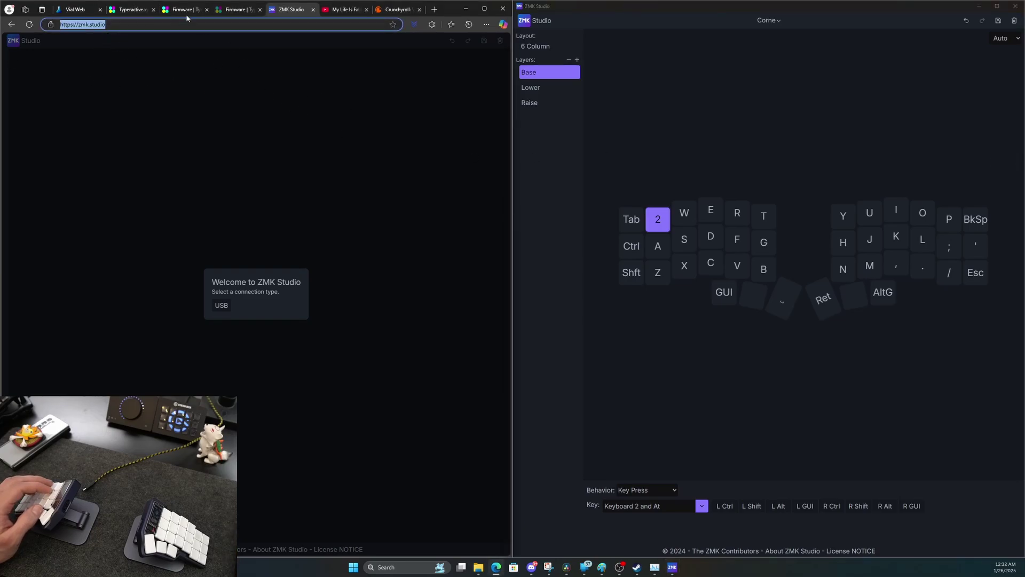
Test the remapped key by typing 222222 into Edge's address bar
type("2")
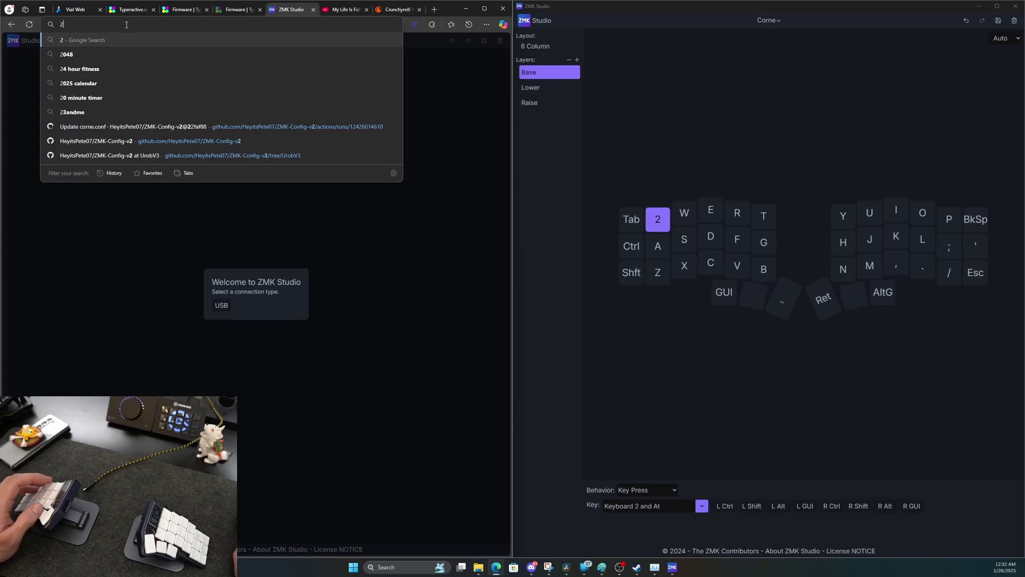
type("22222")
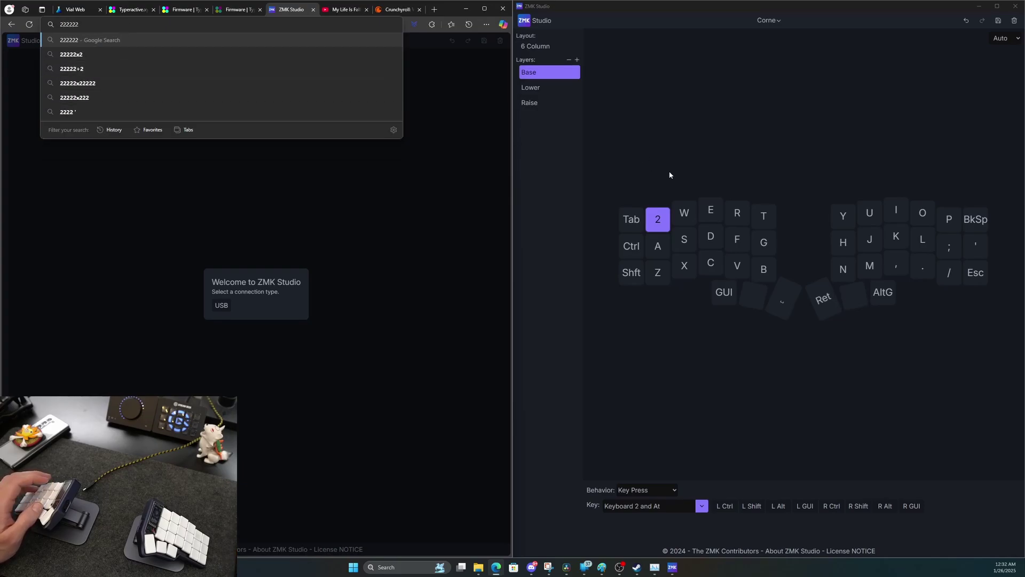
left_click(967, 21)
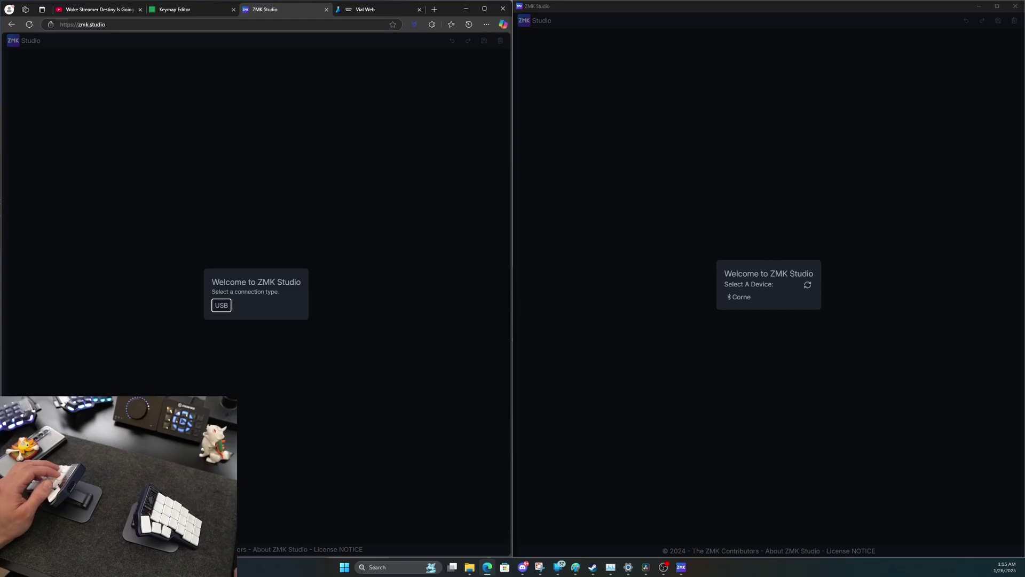
Assign Q, W and E to the unicorne's first three top-row keys in Vial Web
left_click(394, 6)
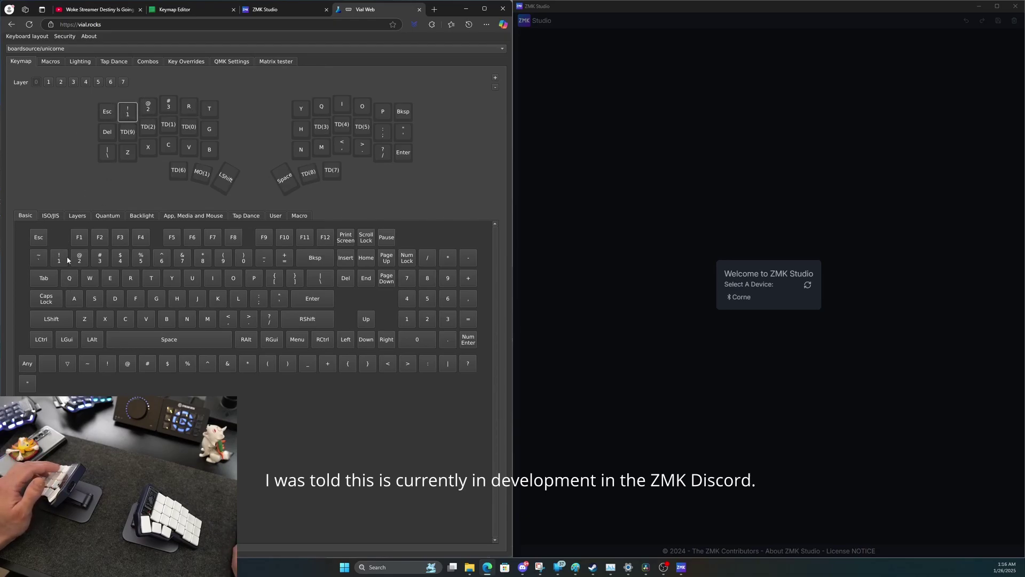
left_click(69, 277)
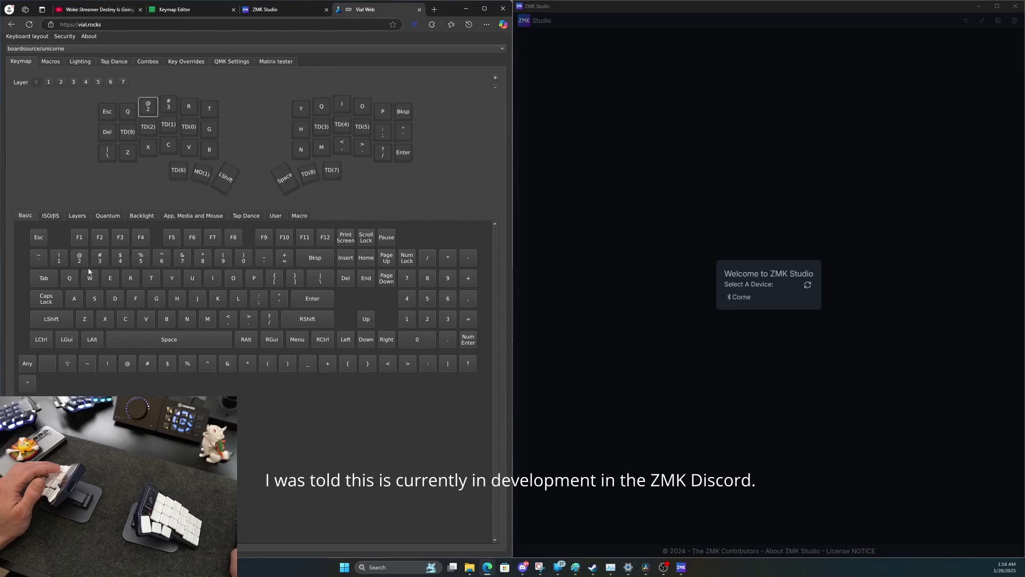
left_click(90, 272)
left_click(110, 278)
Bring the ZMK Studio desktop app forward and reconnect it to the Corne
left_click(277, 15)
left_click(738, 189)
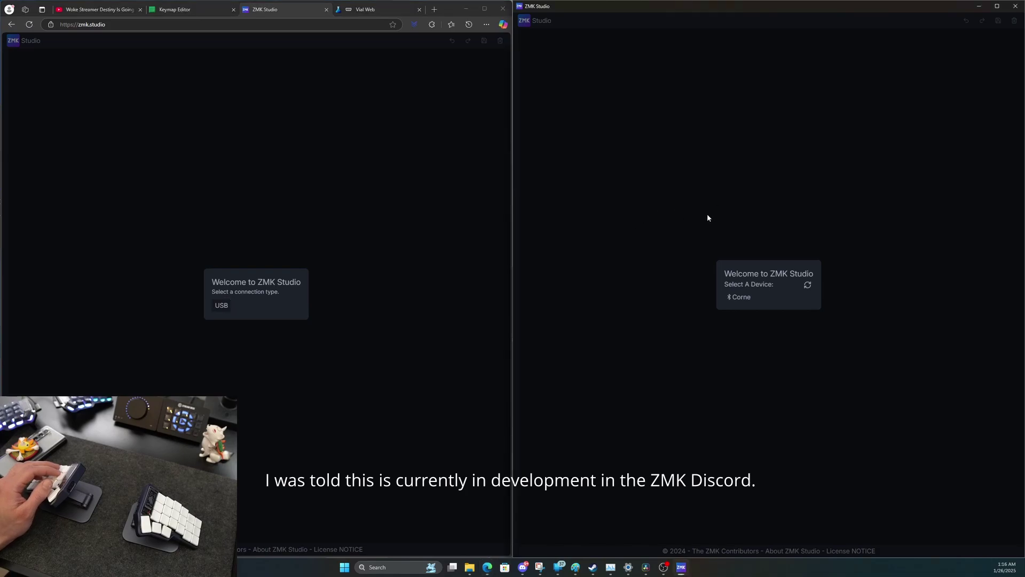
left_click(735, 302)
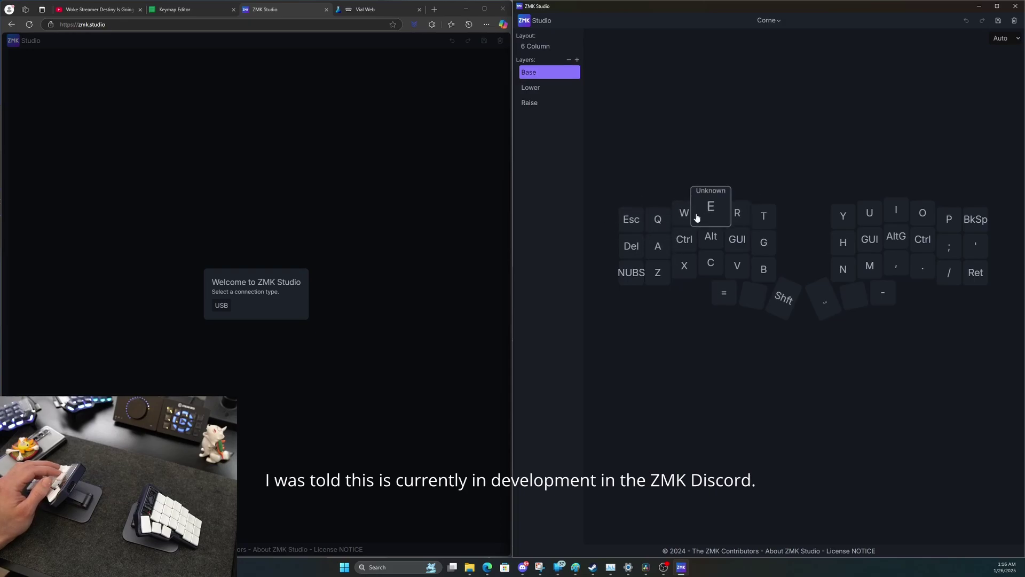
Bind the Q key to 'Keyboard 1 and Bang'
left_click(664, 226)
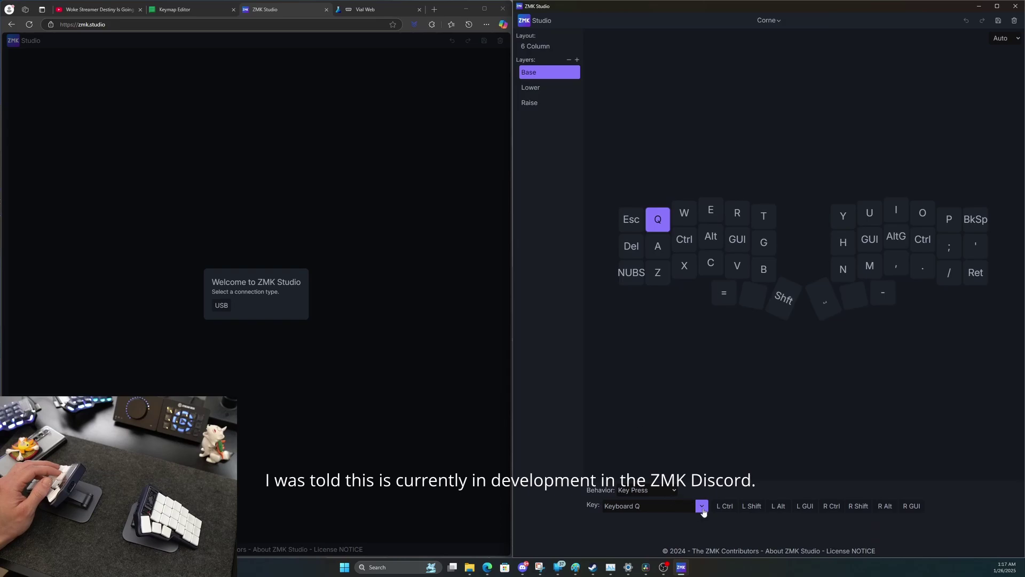
left_click(702, 507)
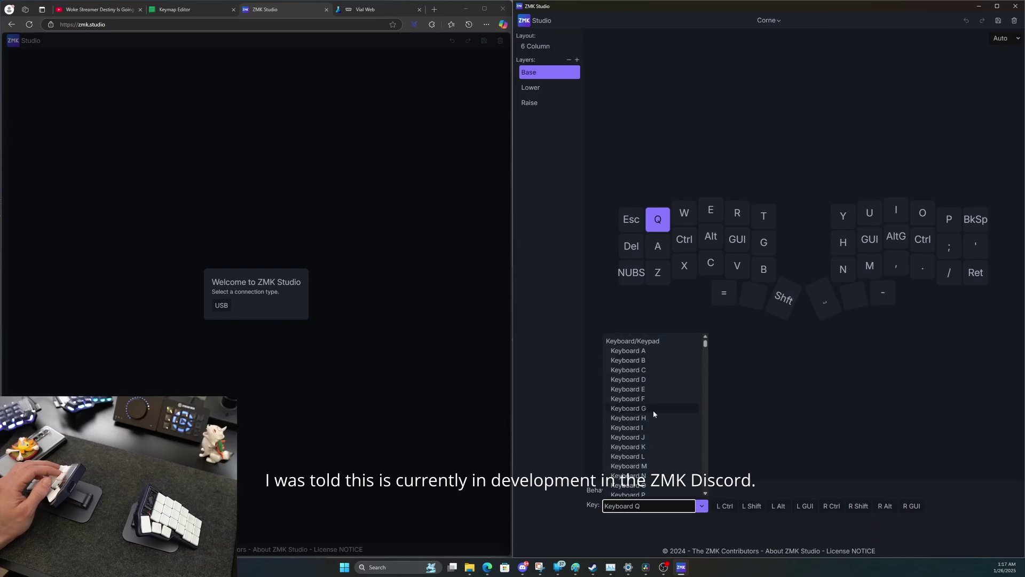
scroll(656, 419, "down", 4)
left_click(651, 409)
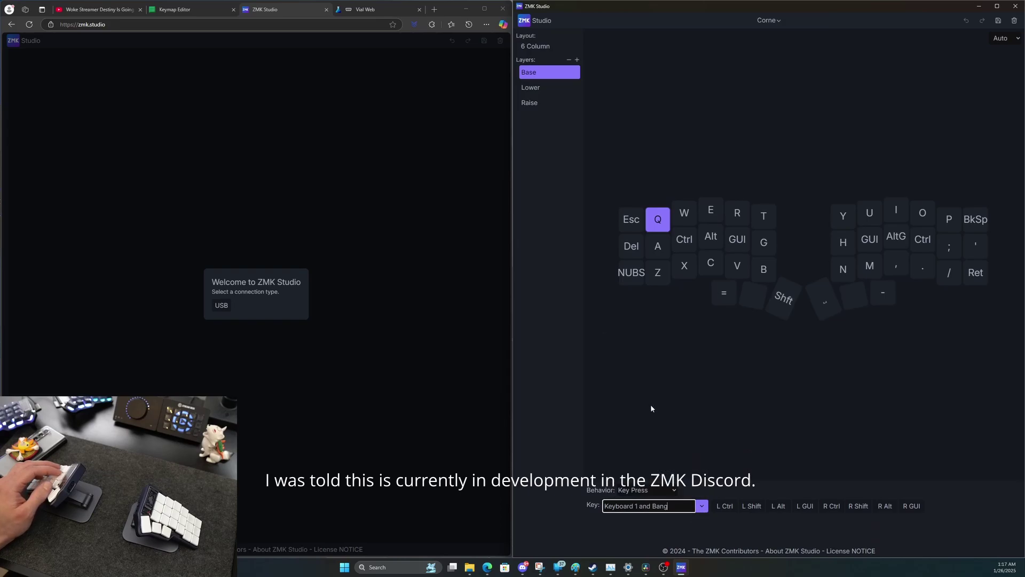
Bind the W key to 'Keyboard 2 and At'
left_click(685, 212)
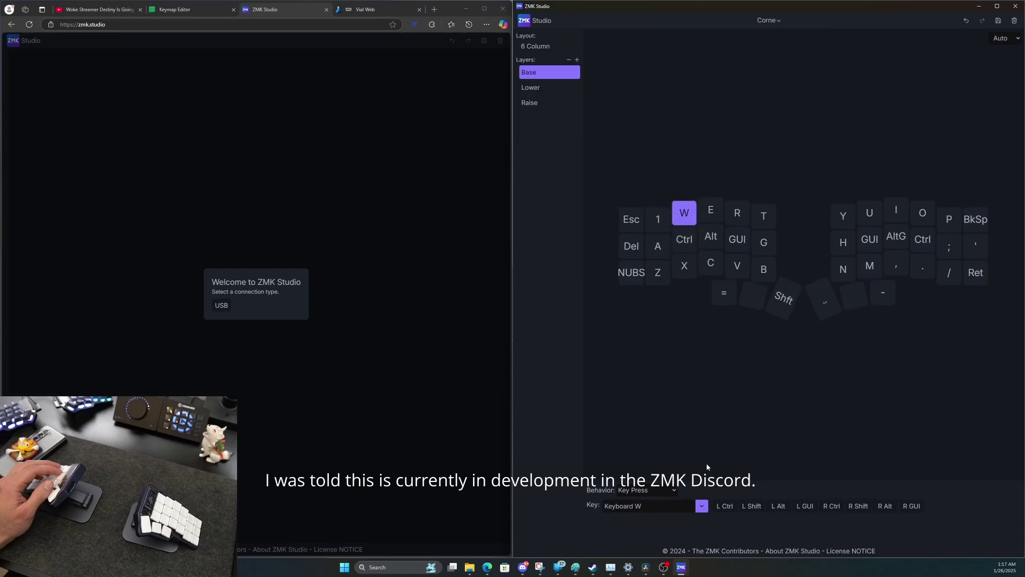
left_click(702, 506)
scroll(668, 433, "down", 4)
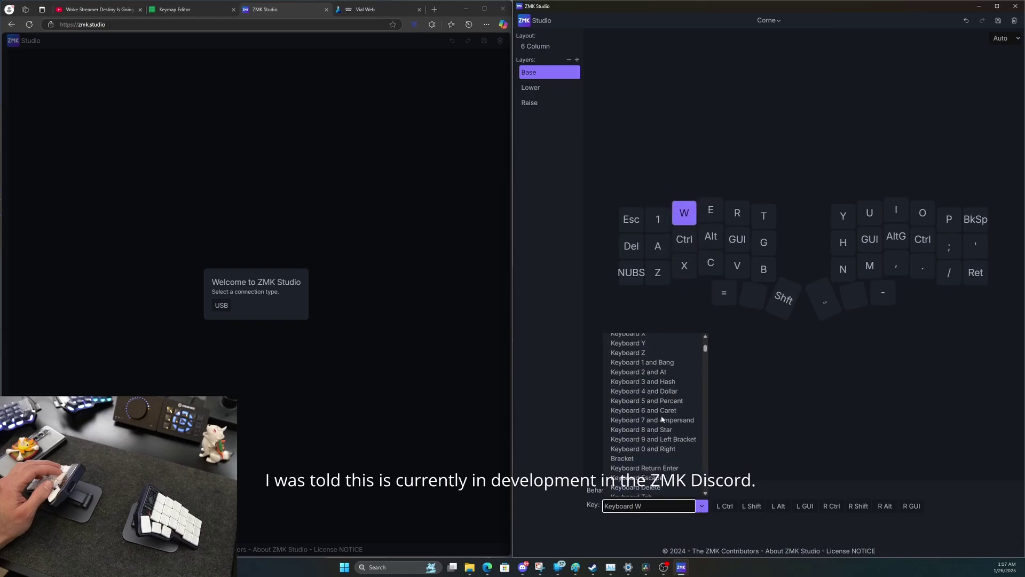
left_click(649, 373)
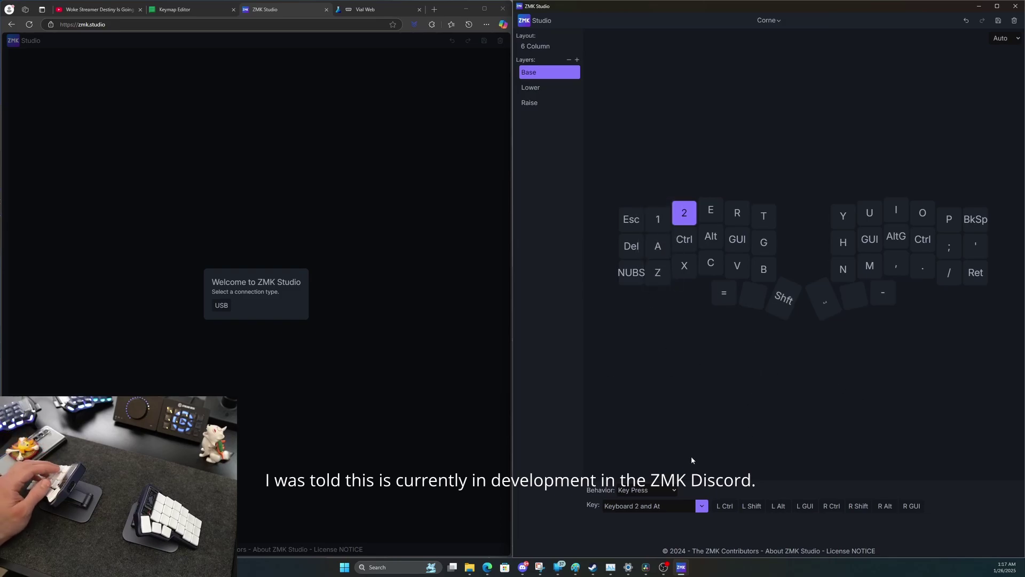
Mistakenly rebind that key to Keyboard X
left_click(702, 505)
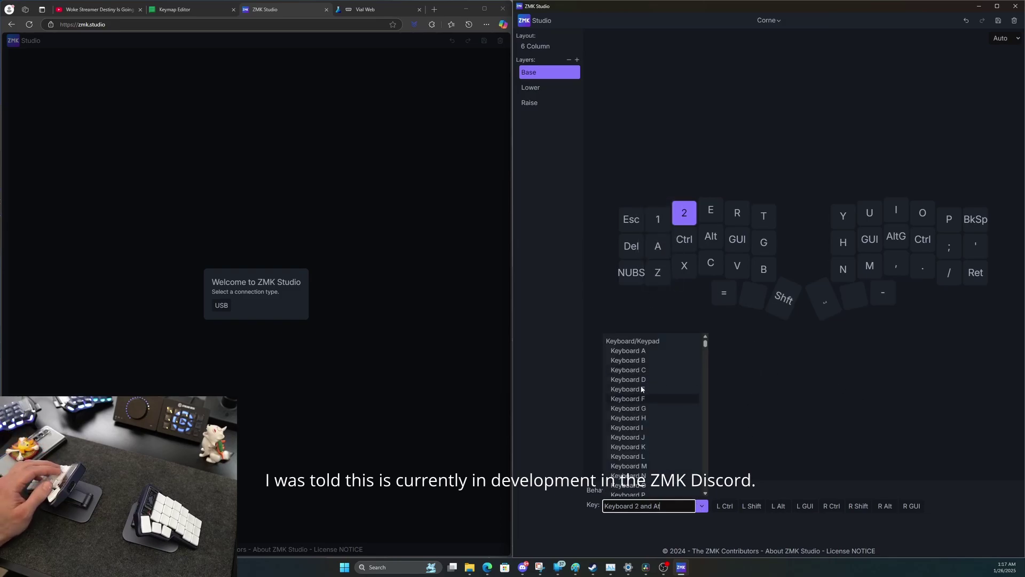
scroll(643, 401, "down", 3)
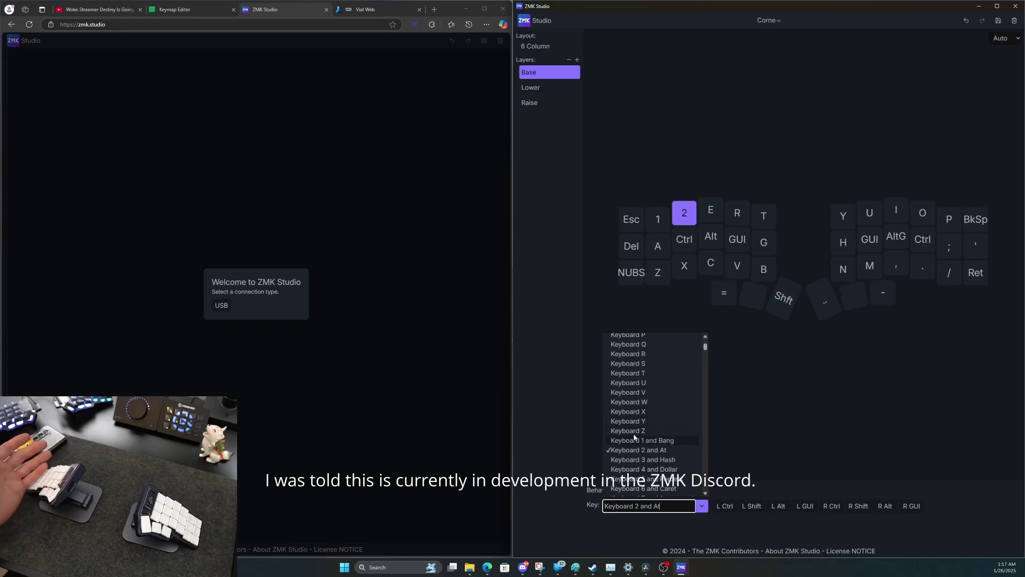
left_click(693, 412)
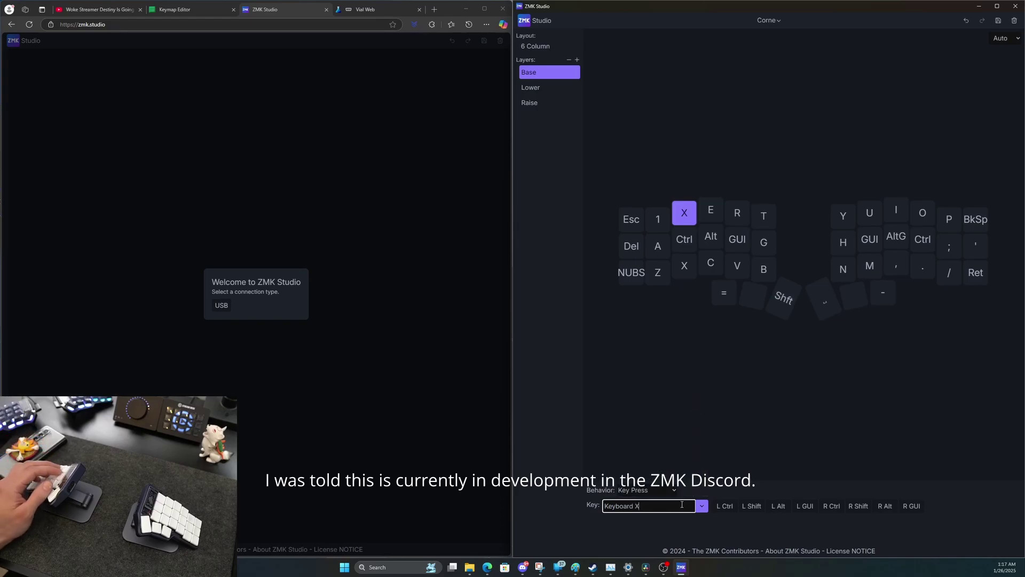
Undo the accidental Keyboard X assignment so the key returns to 2
left_click(967, 22)
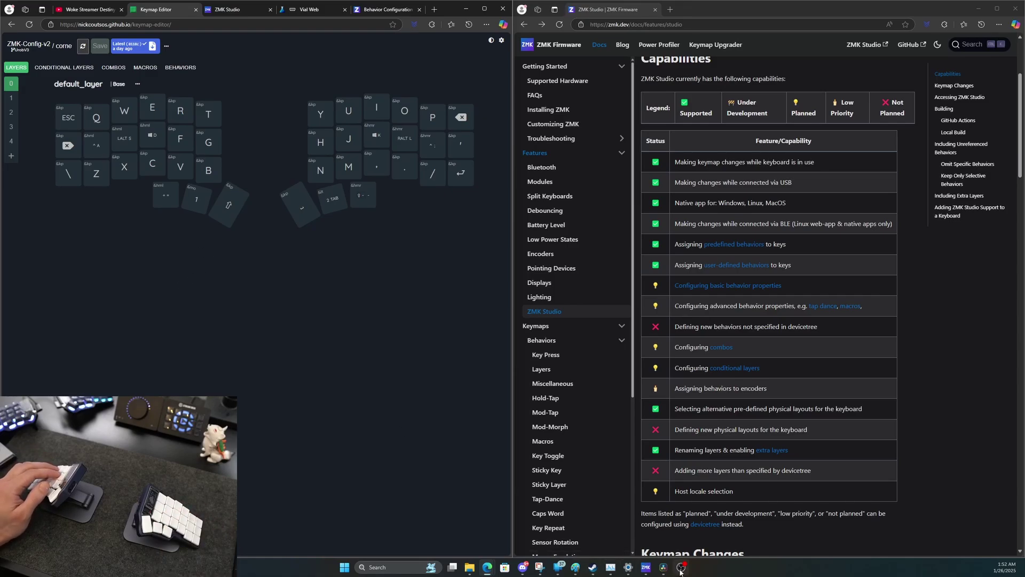
With ZMK Studio beside it, list the Keymap Editor's custom hold-tap behaviors &hmr and &hml
left_click(646, 569)
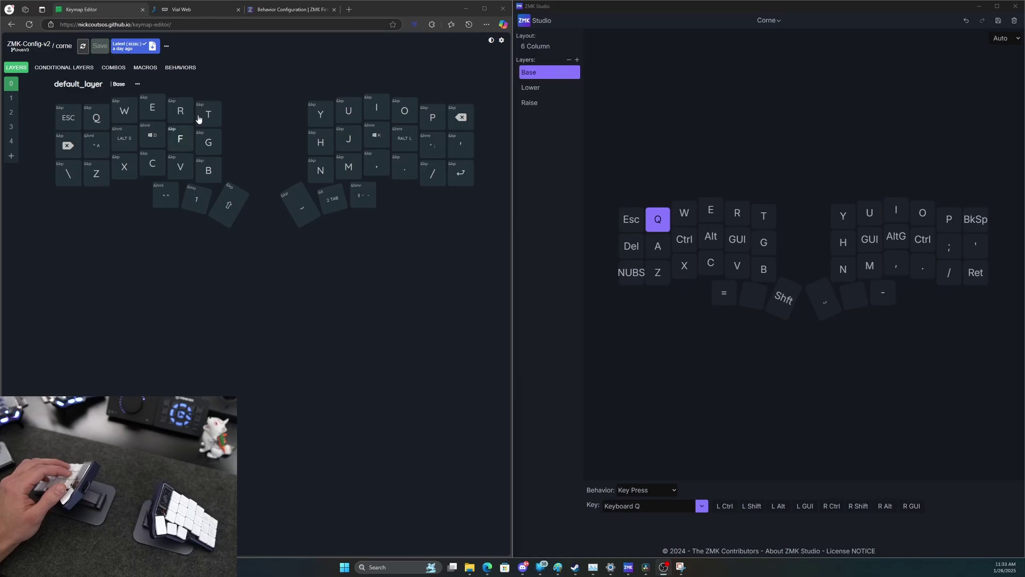
left_click(183, 68)
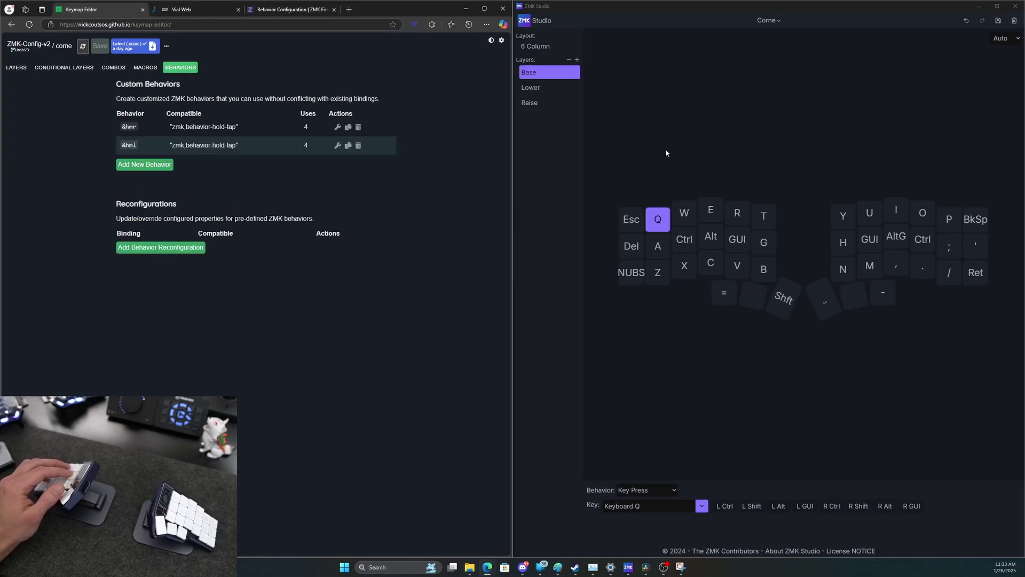
Inspect the home-row Ctrl key's HML binding (LeftControl hold, S tap) and the behavior list
left_click(603, 171)
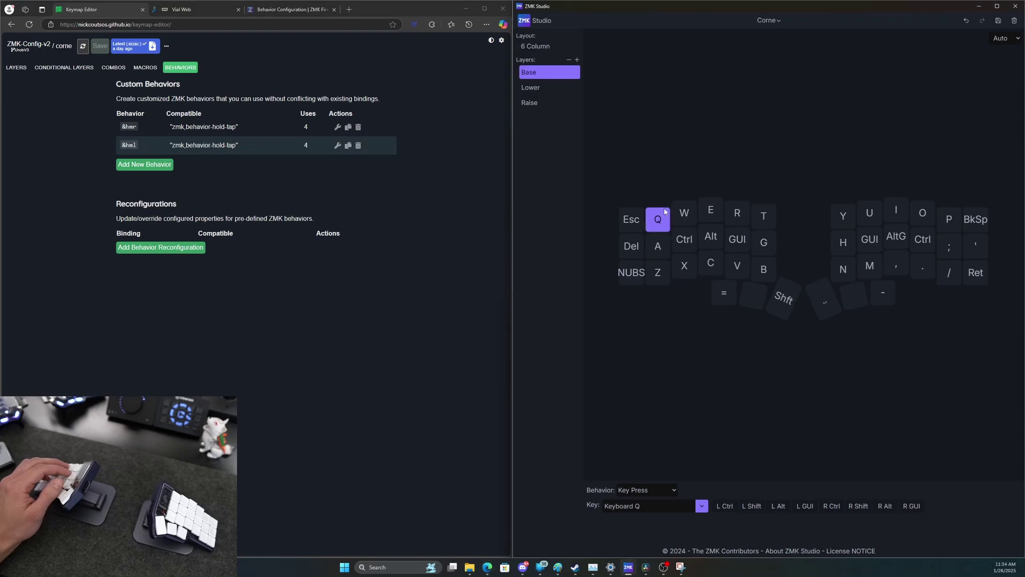
left_click(685, 240)
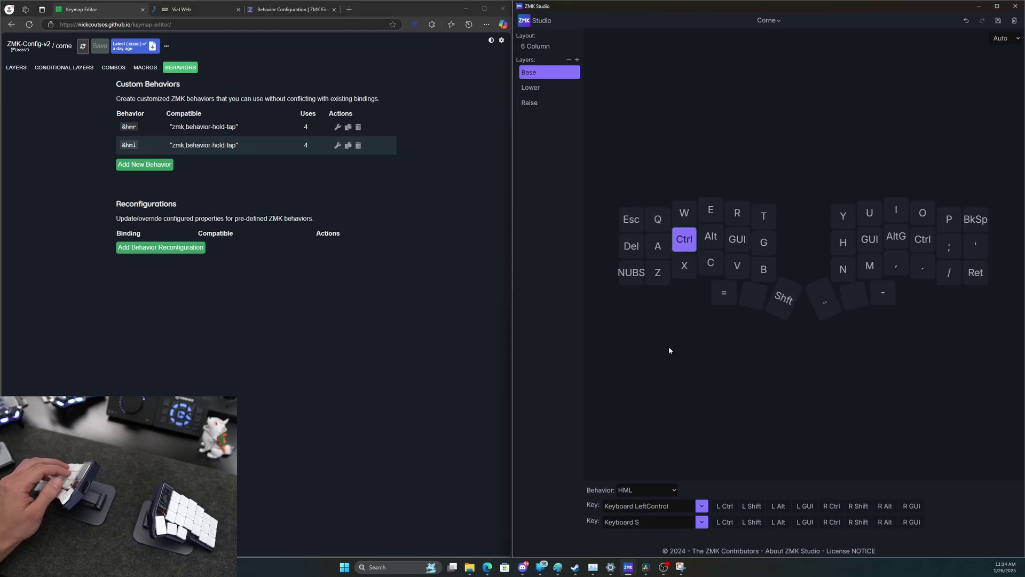
left_click(672, 492)
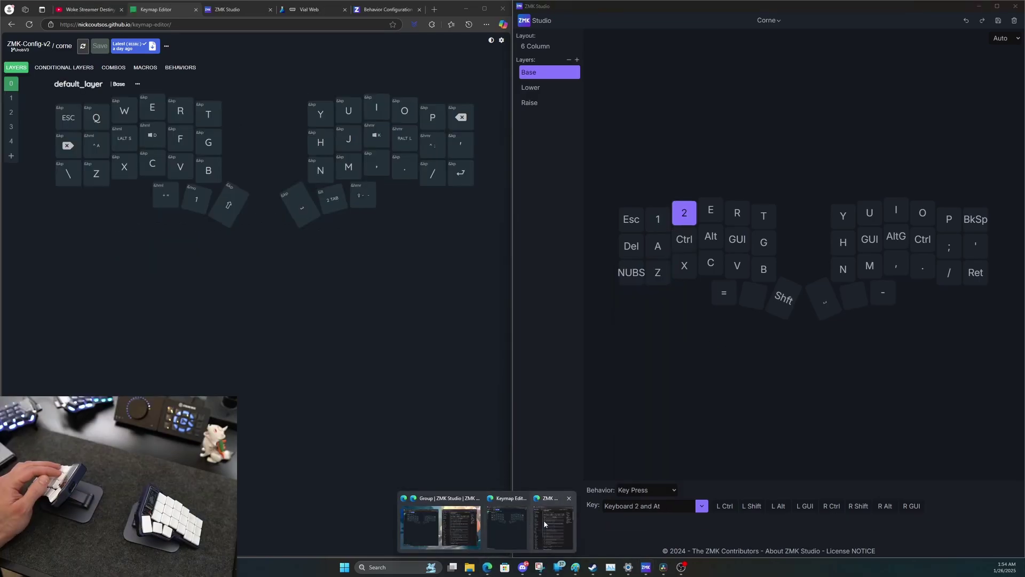
Bring the ZMK docs capabilities table back in front from the Edge taskbar preview
left_click(543, 520)
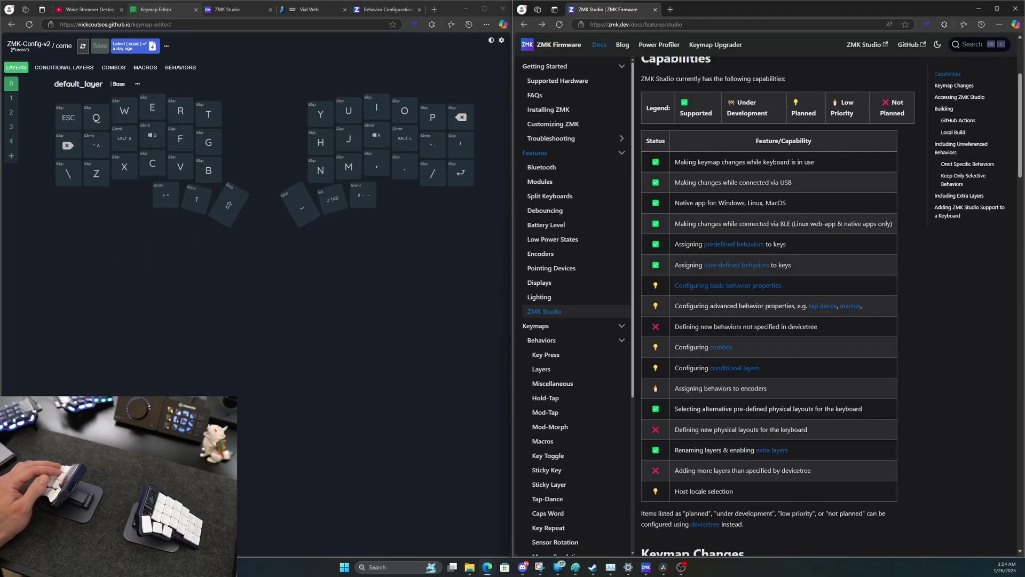